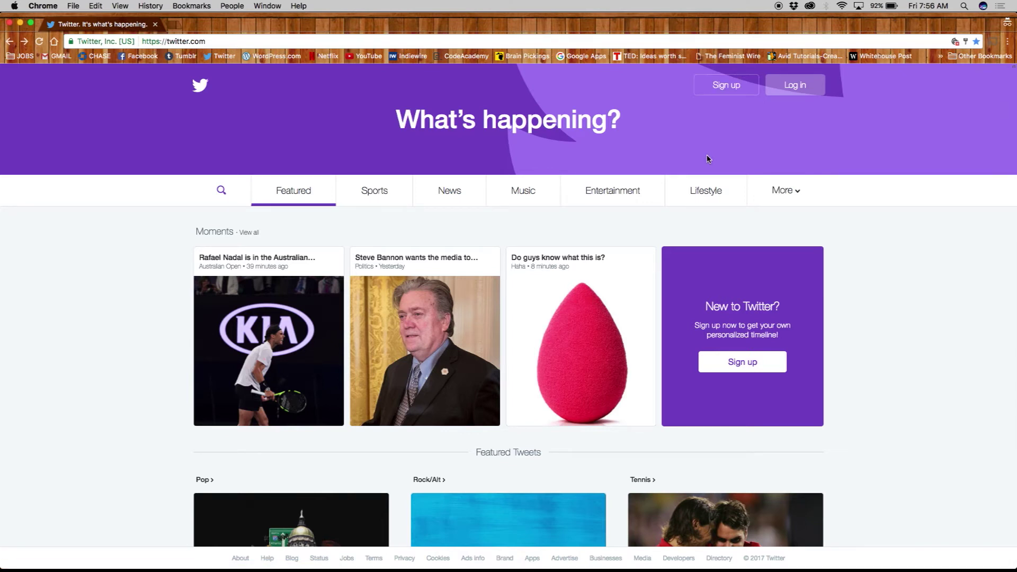
- Go to Twitter's new-account sign-up form from the top-right Sign up button
left_click(732, 85)
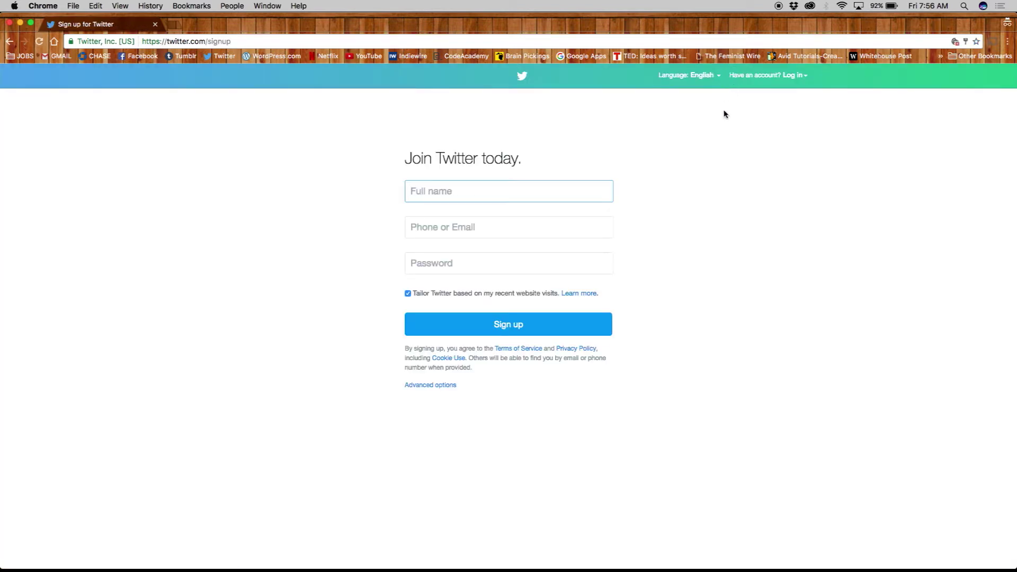
type("Bick")
type("torious Media")
- Submit the Bicktorious Media name, email and password with website-visit tailoring turned off
key("Tab")
key("Tab")
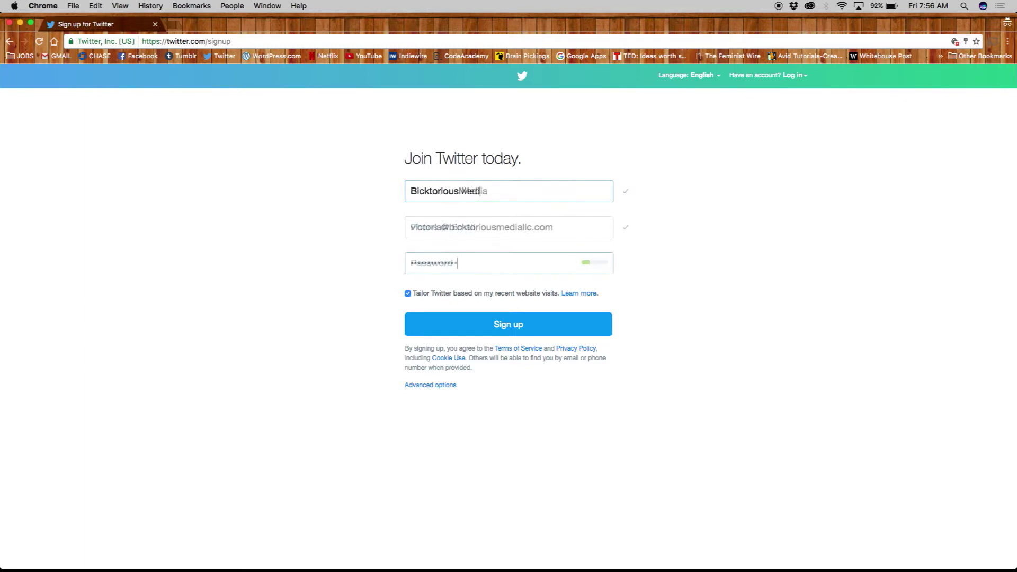
type("1")
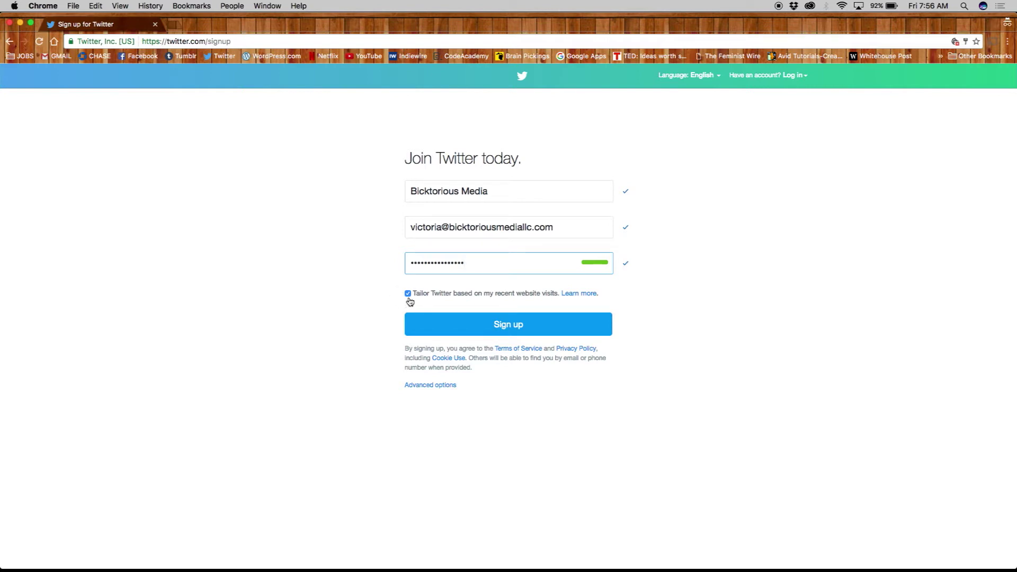
left_click(409, 294)
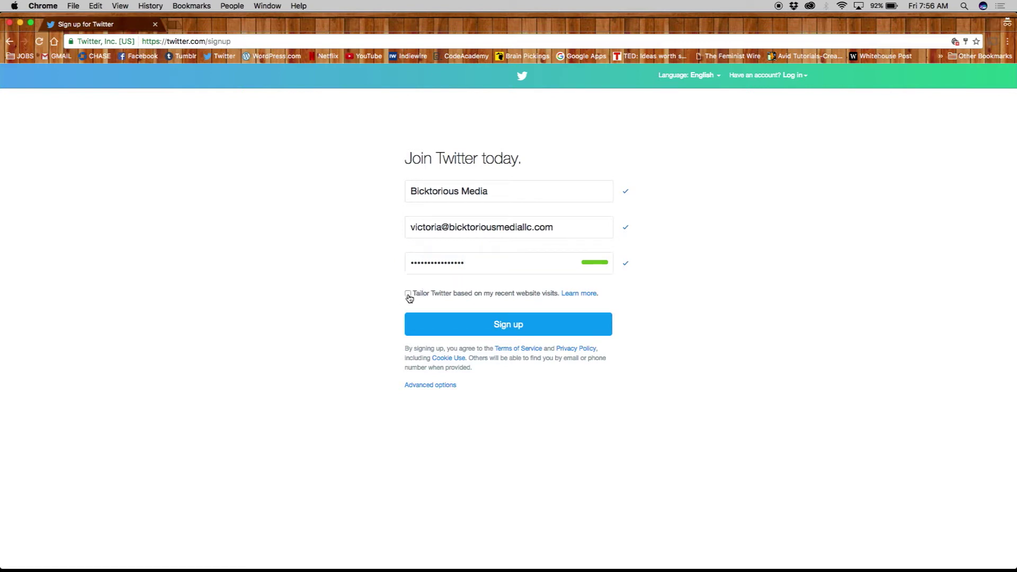
left_click(443, 327)
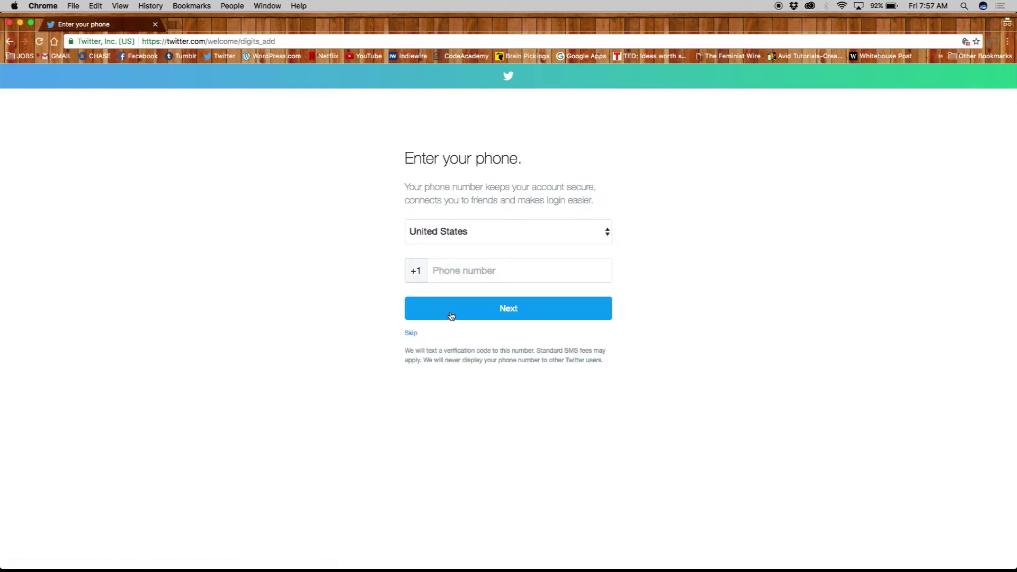
- Skip the phone number and confirm a username trimmed from the company name
left_click(409, 334)
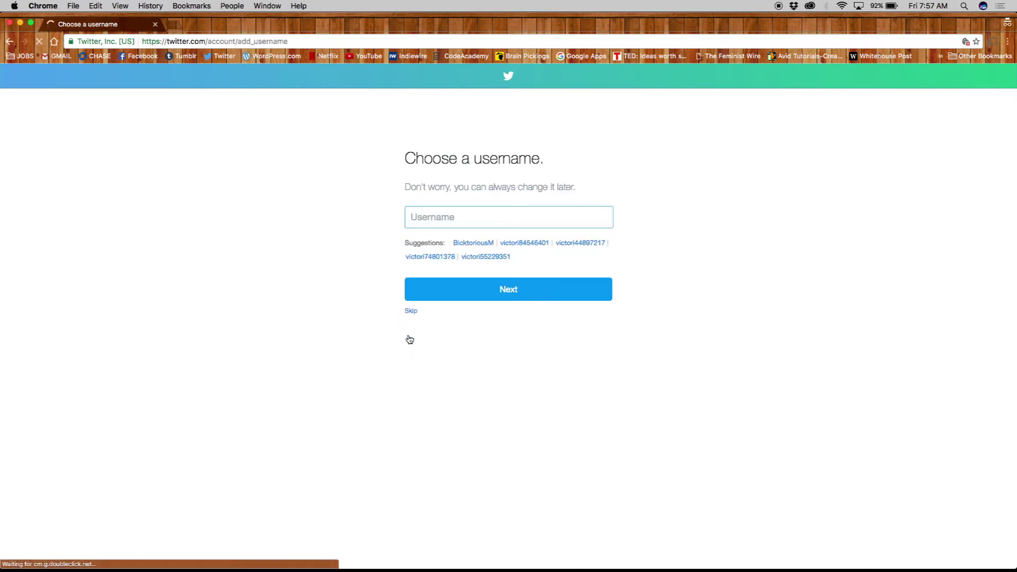
type("bi")
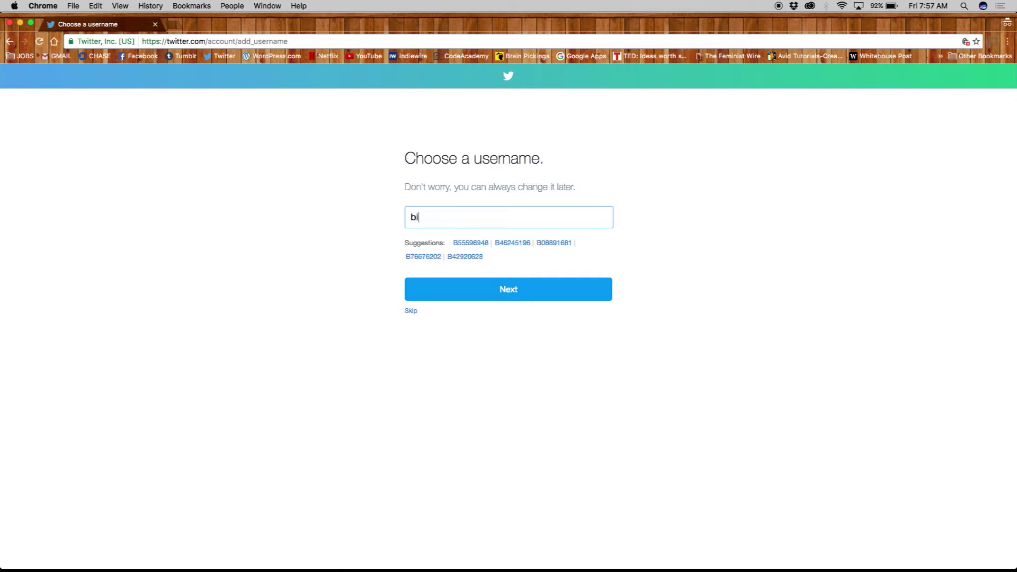
type("cktoriousmedi")
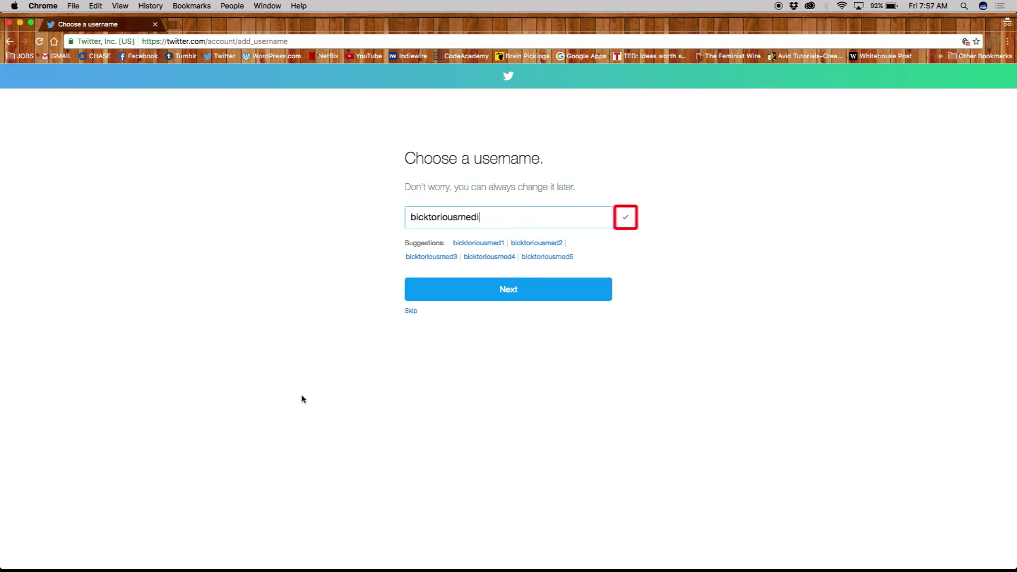
key("BackSpace")
key("BackSpace")
key("BackSpace")
key("BackSpace")
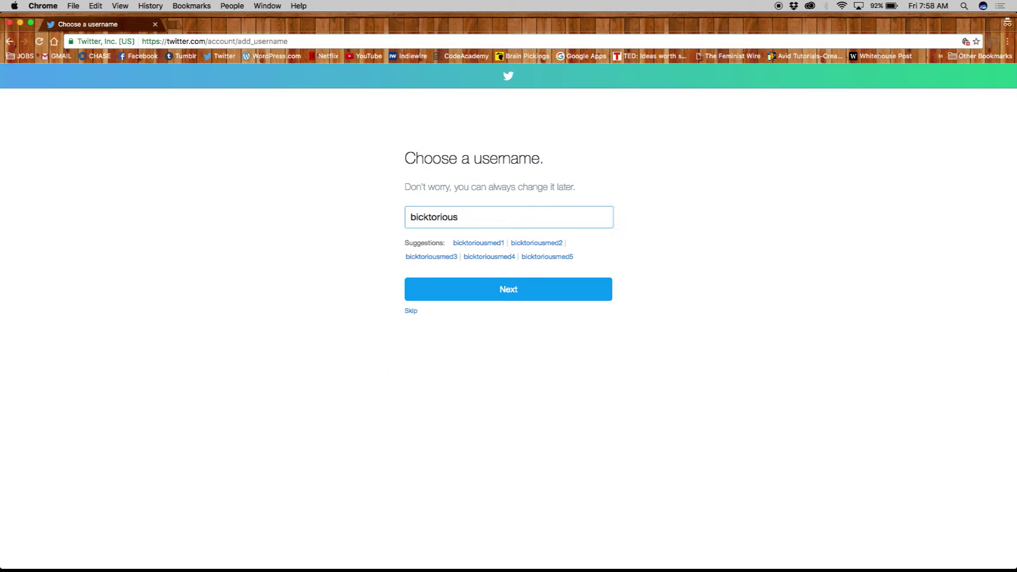
left_click(495, 294)
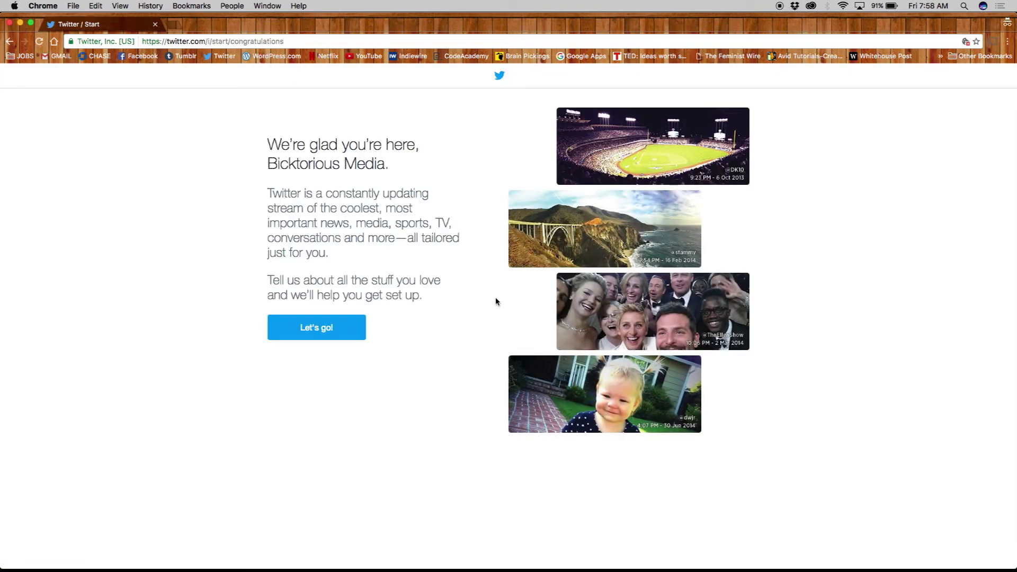
- Pick Technology & Science, Tech Influencers and Arts & Culture as interests, then continue
left_click(324, 327)
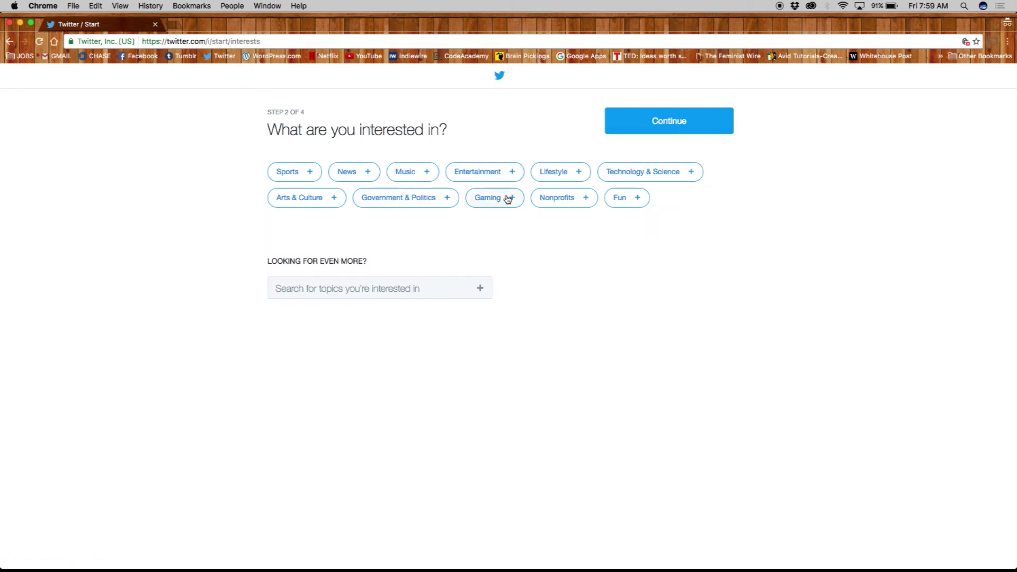
left_click(682, 176)
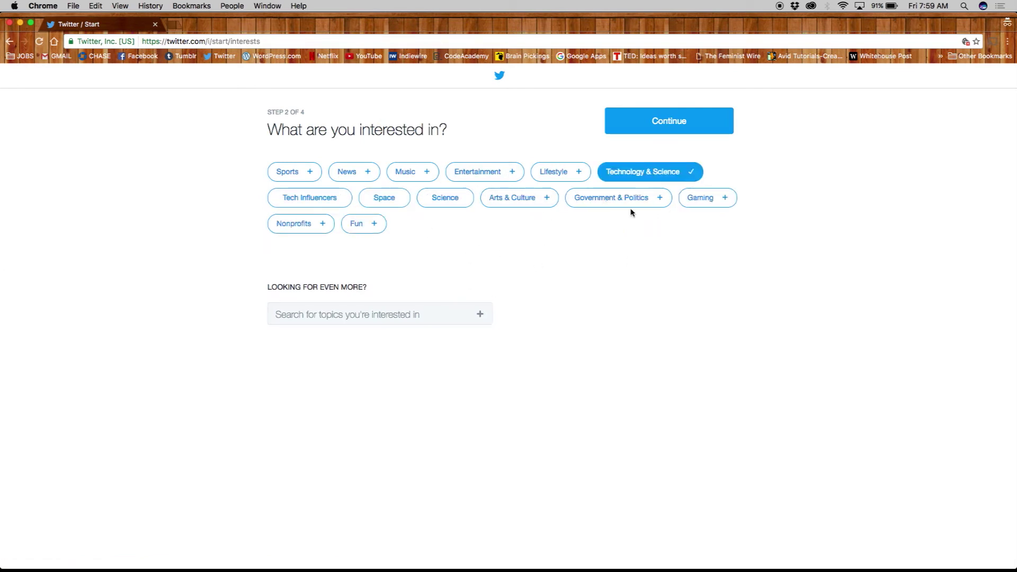
left_click(295, 200)
left_click(519, 204)
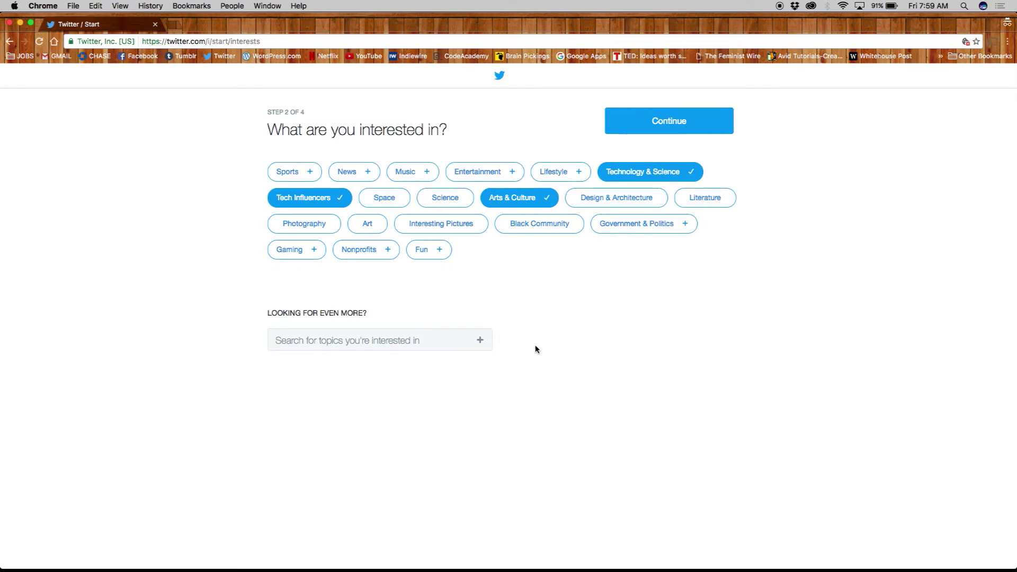
left_click(463, 337)
left_click(691, 124)
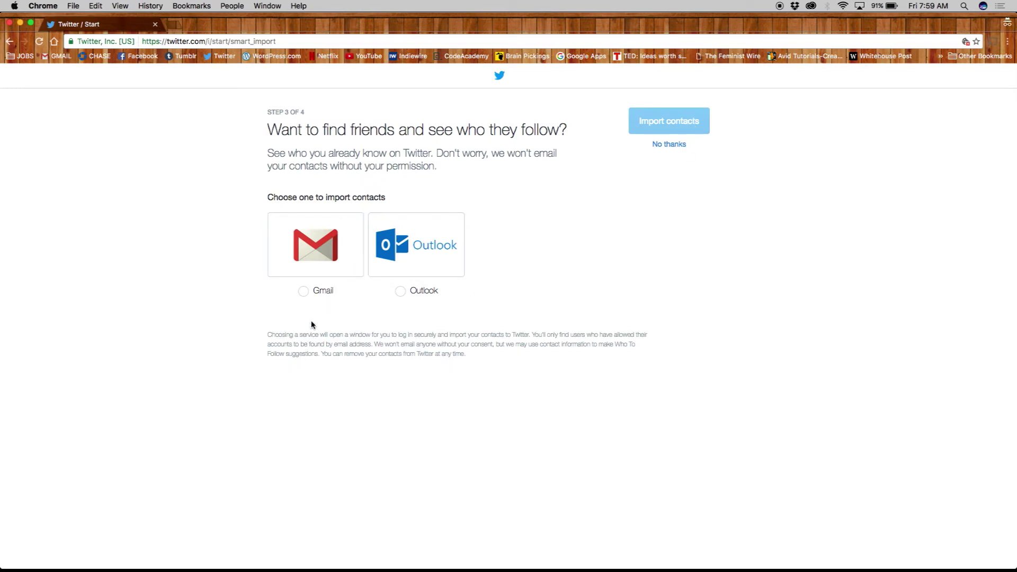
- Decline contact import and follow all 19 suggested Tech Influencers accounts
left_click(669, 144)
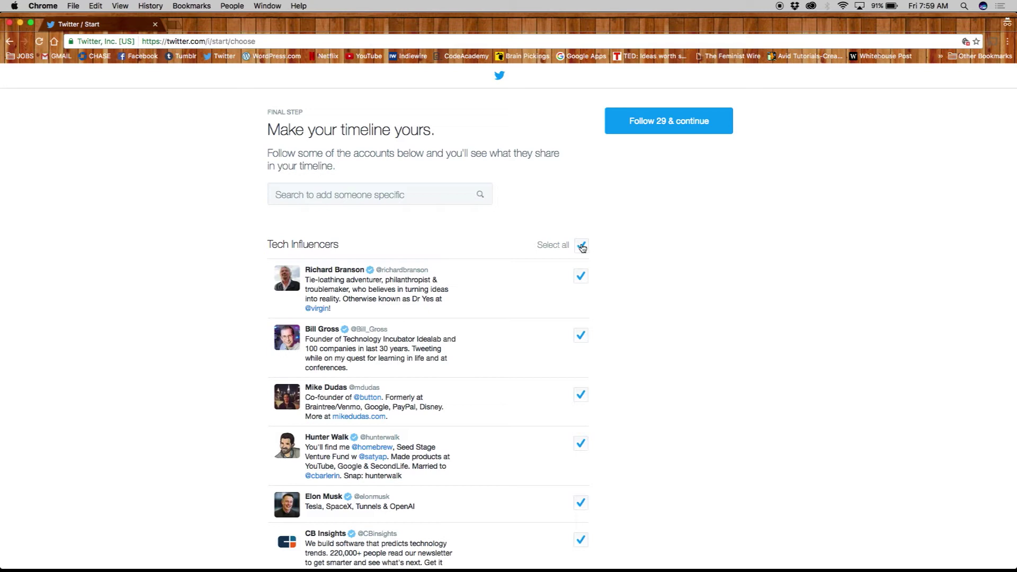
scroll(606, 347, "down", 5)
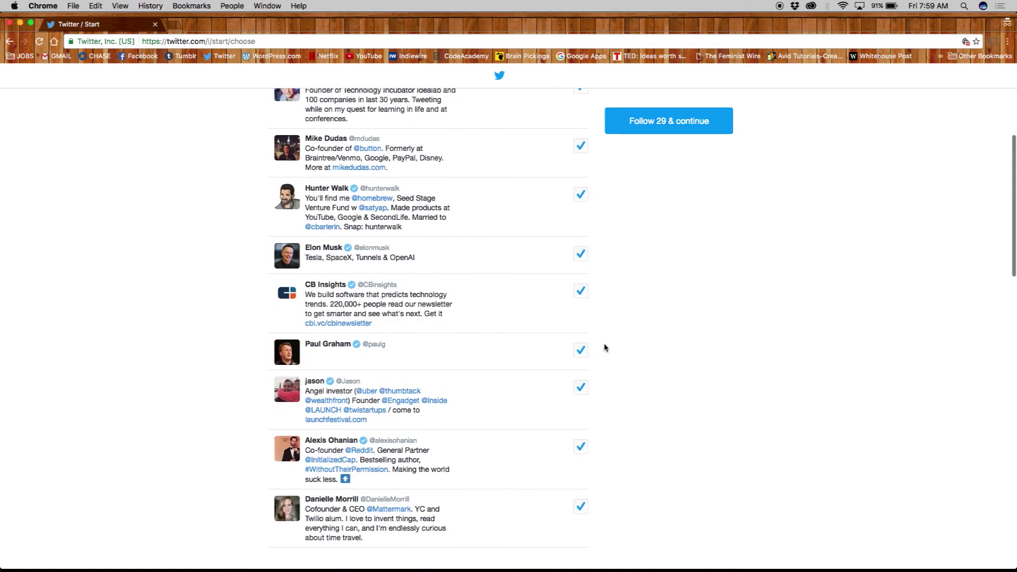
scroll(604, 347, "up", 5)
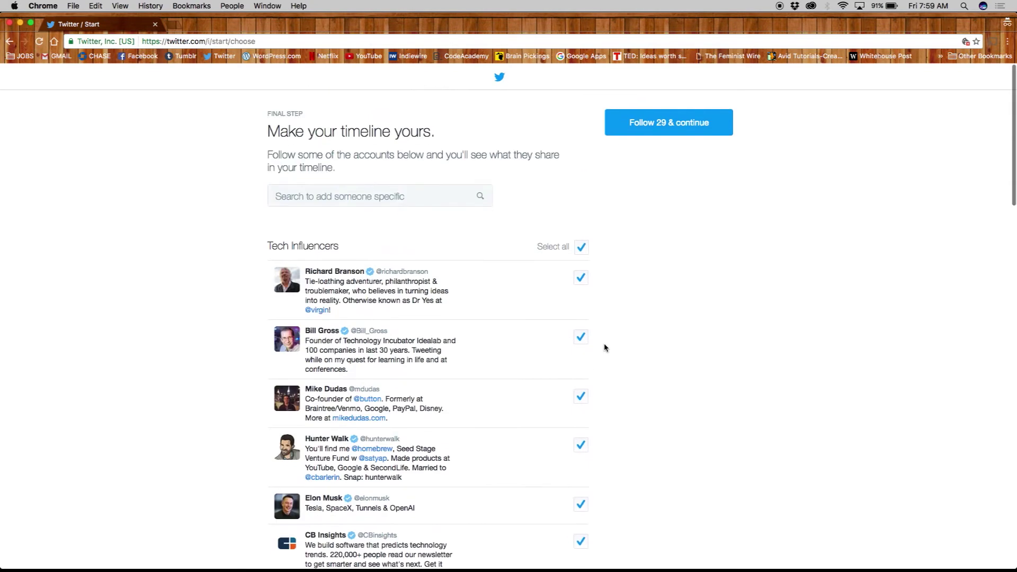
left_click(580, 247)
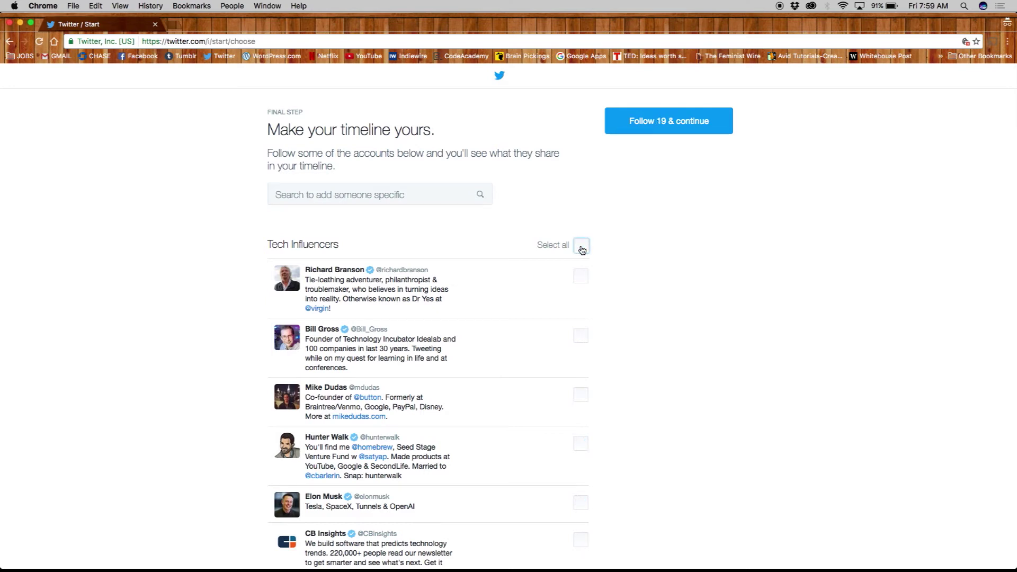
left_click(581, 247)
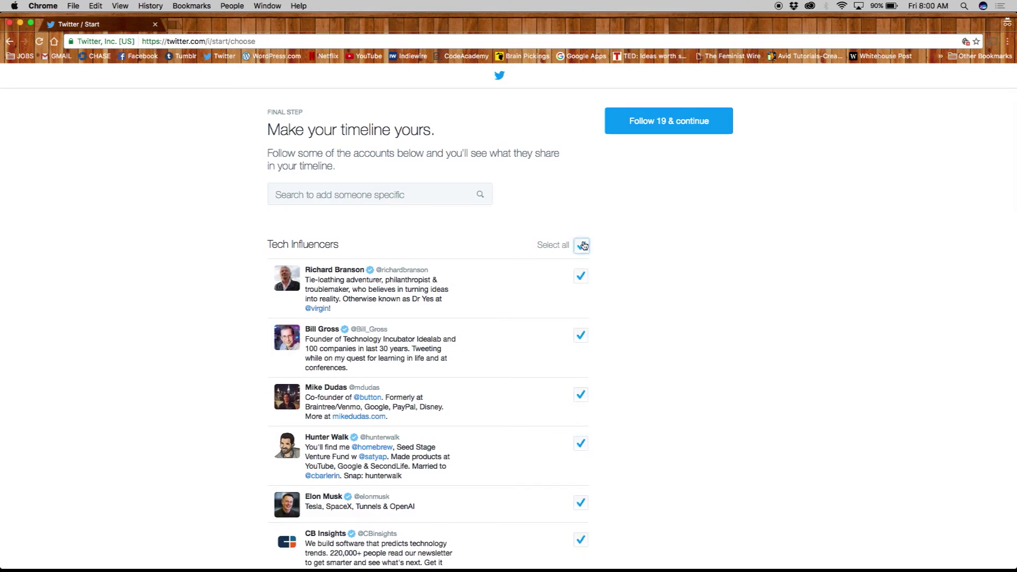
left_click(678, 130)
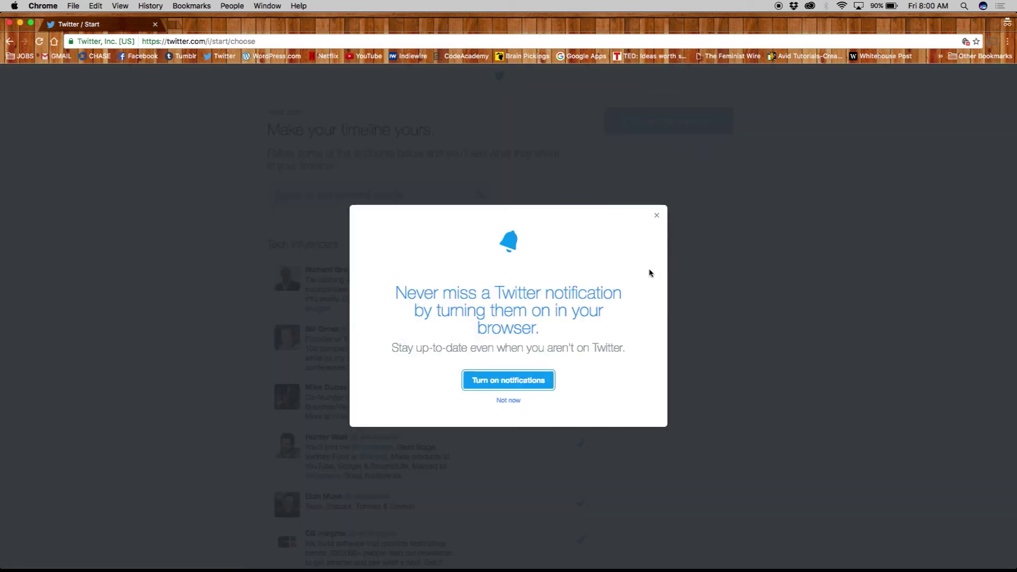
- Decline browser notifications and dismiss all the home timeline onboarding tips
left_click(504, 402)
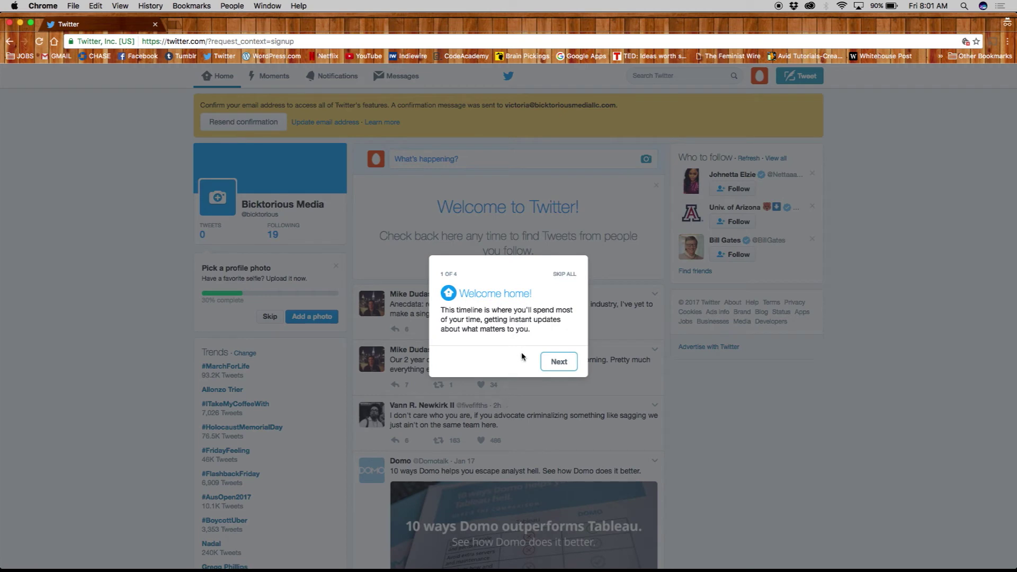
left_click(559, 363)
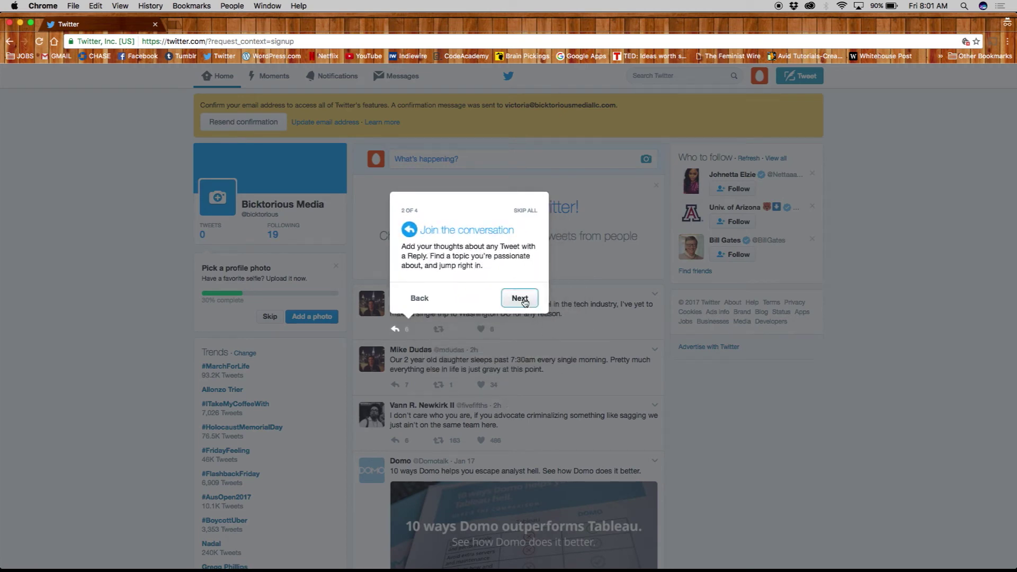
left_click(525, 302)
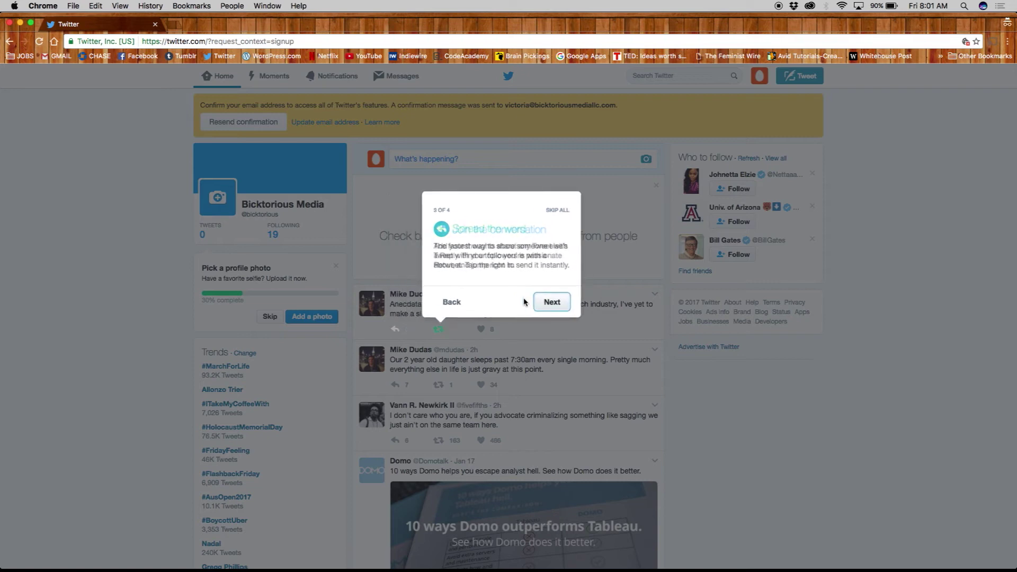
left_click(562, 304)
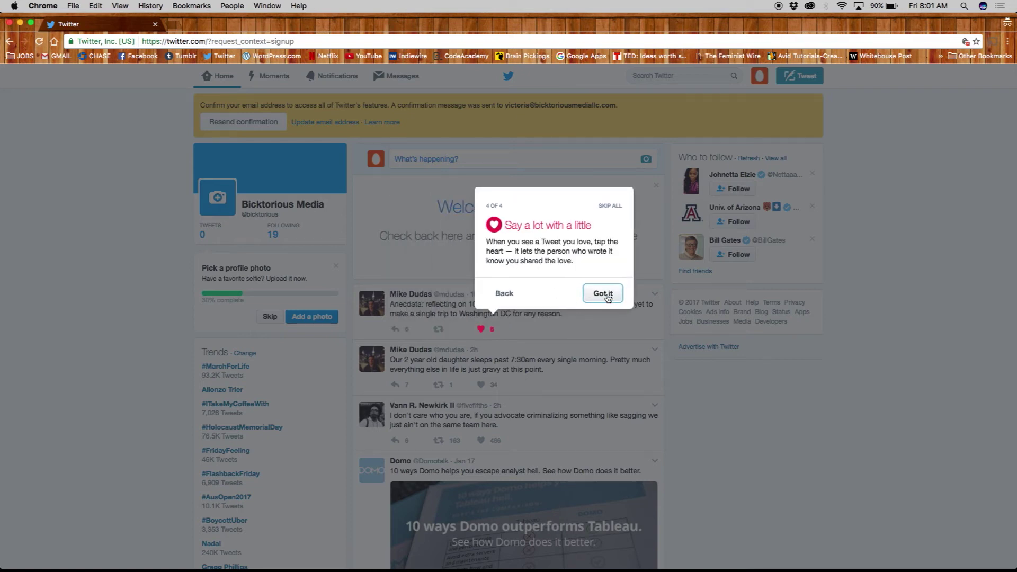
left_click(605, 295)
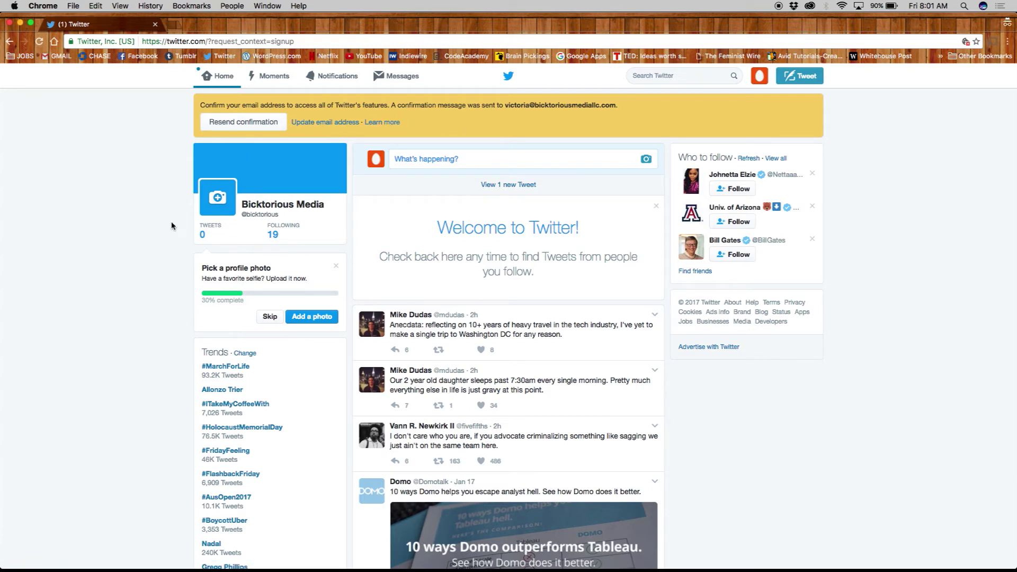
- Upload the Bicktorious Media LLC logo file, enlarge it, and apply it
left_click(221, 200)
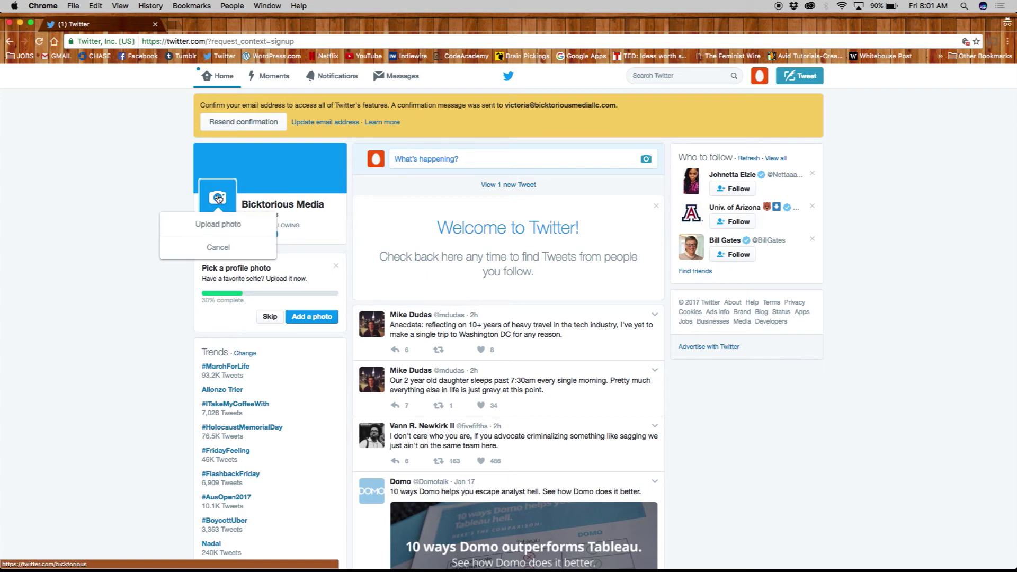
left_click(215, 224)
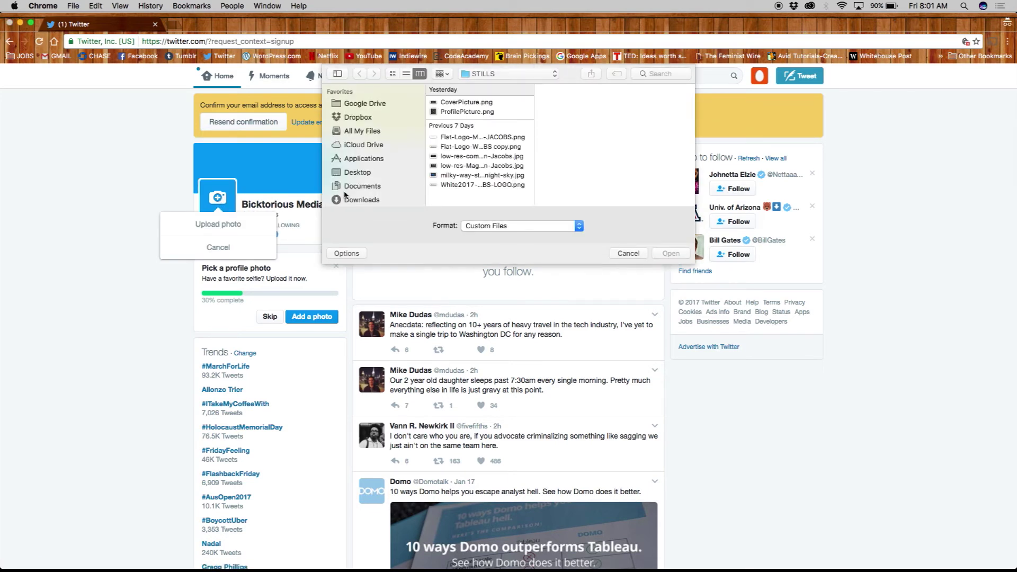
left_click(466, 102)
double_click(563, 102)
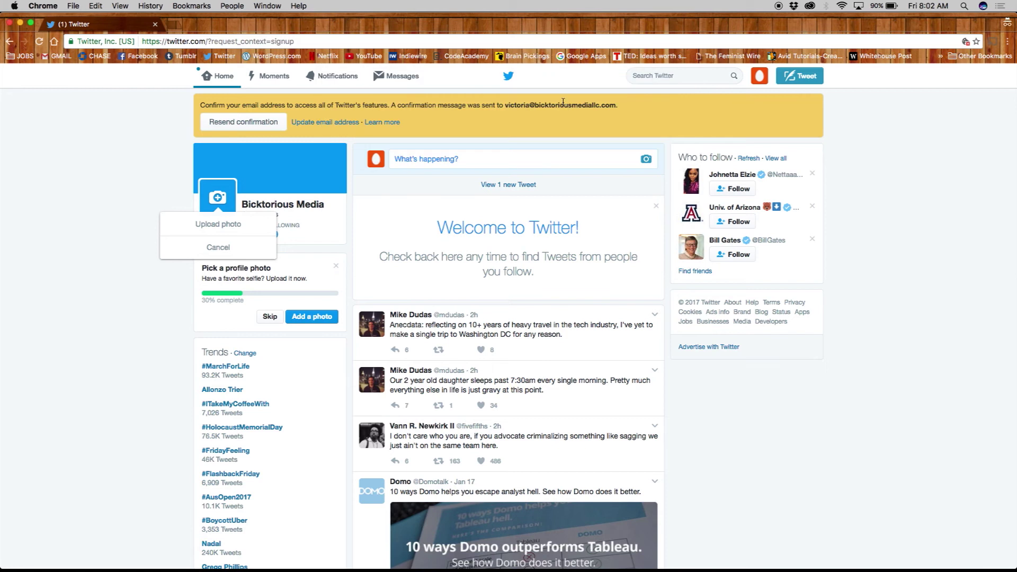
mouse_move(408, 302)
left_mouse_down()
mouse_move(427, 305)
mouse_move(373, 304)
left_mouse_up()
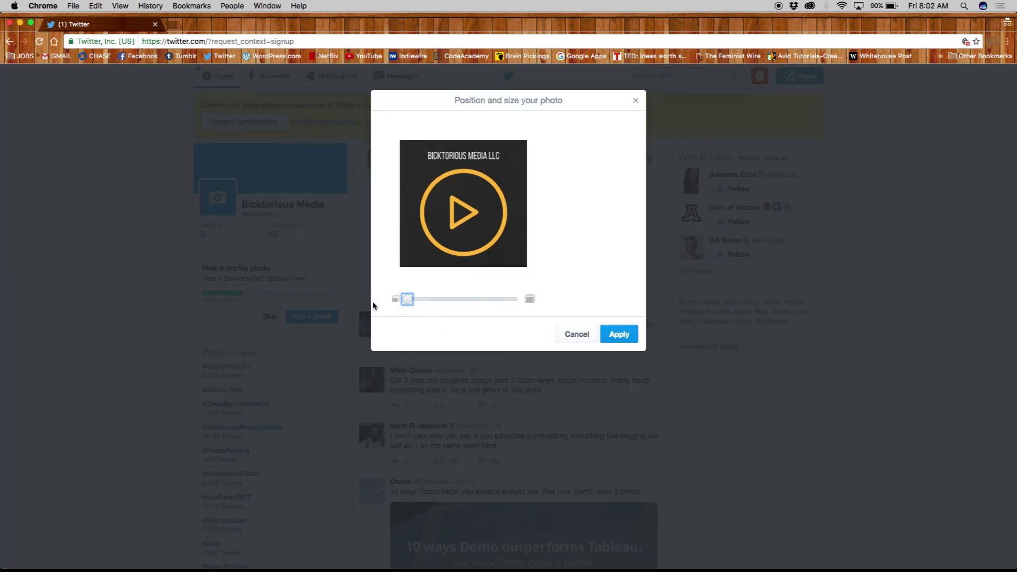
left_click(618, 334)
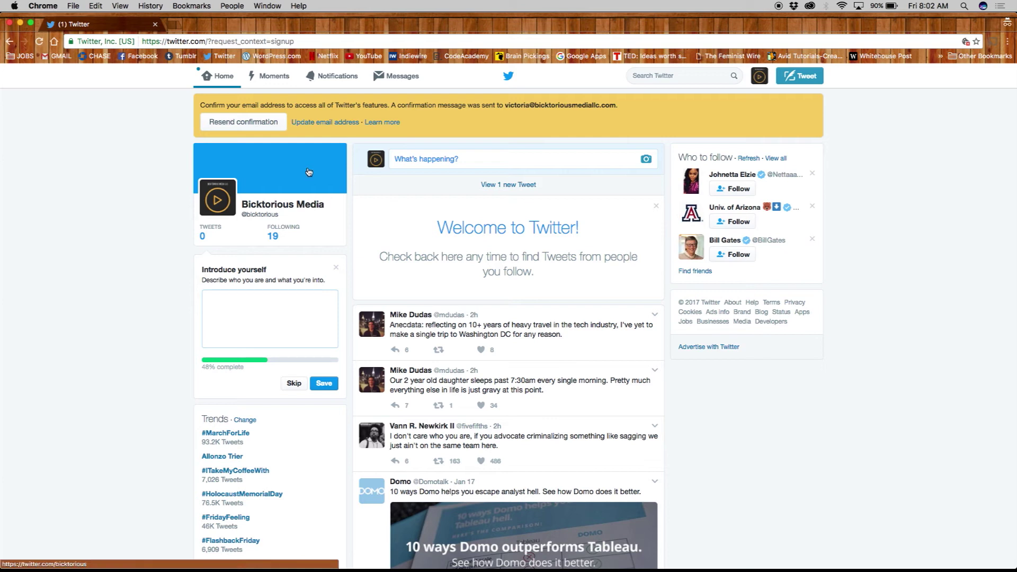
- Save the videography and photography bio and skip the birthday prompt
left_click(231, 310)
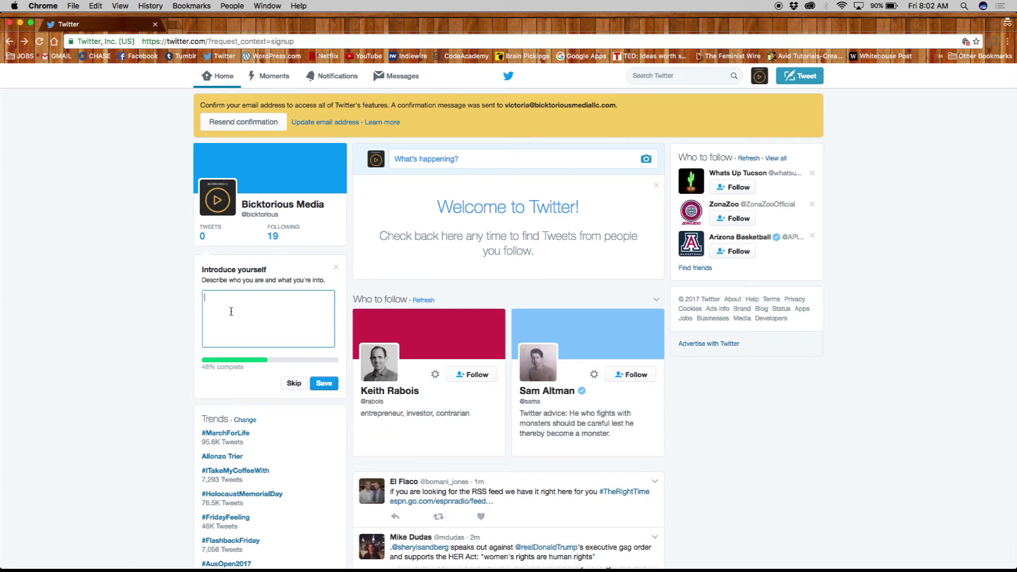
type("Bicktorious Med")
type("ia LLC, Videography, Photography, and Idea Development.")
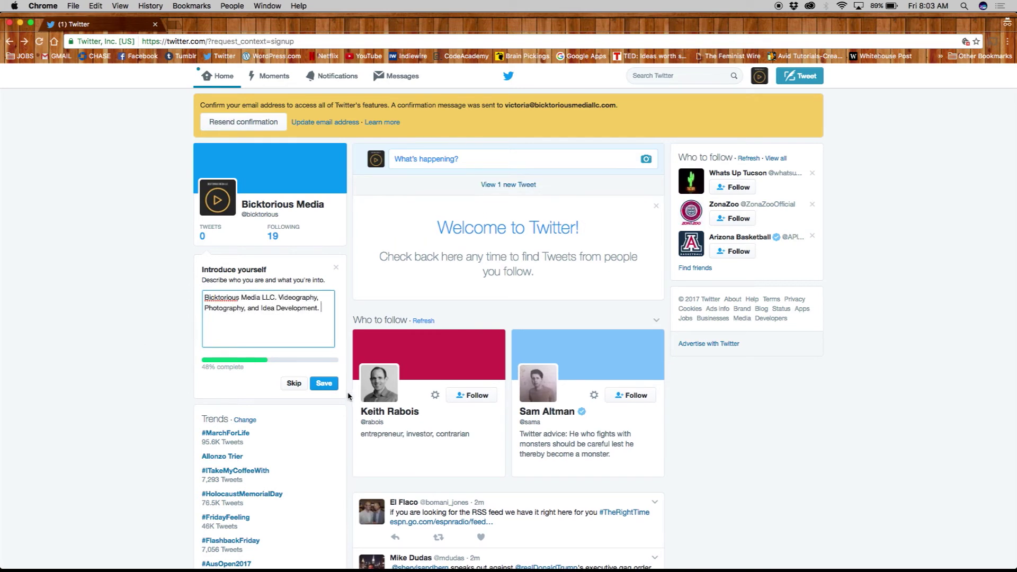
left_click(323, 384)
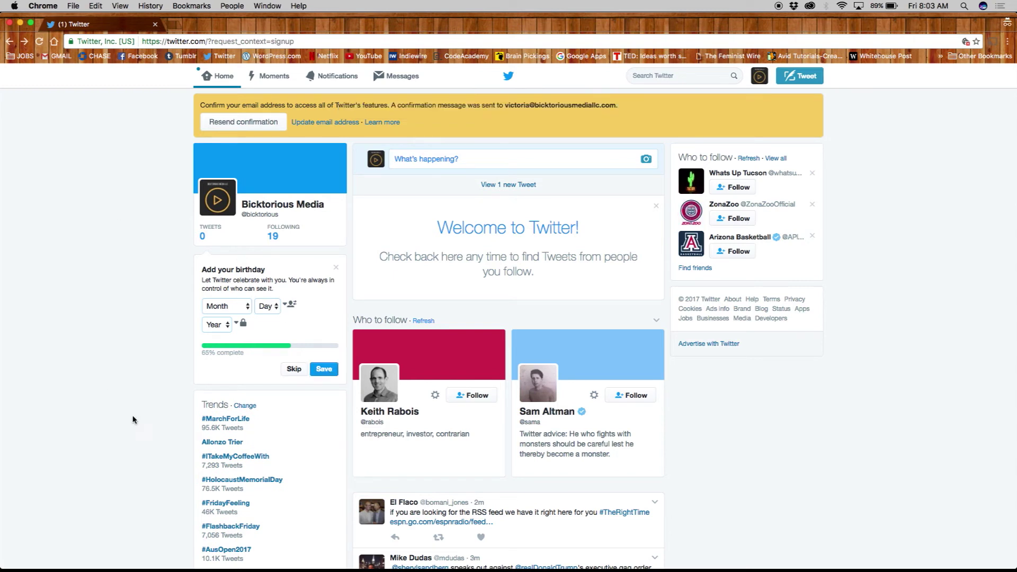
left_click(294, 370)
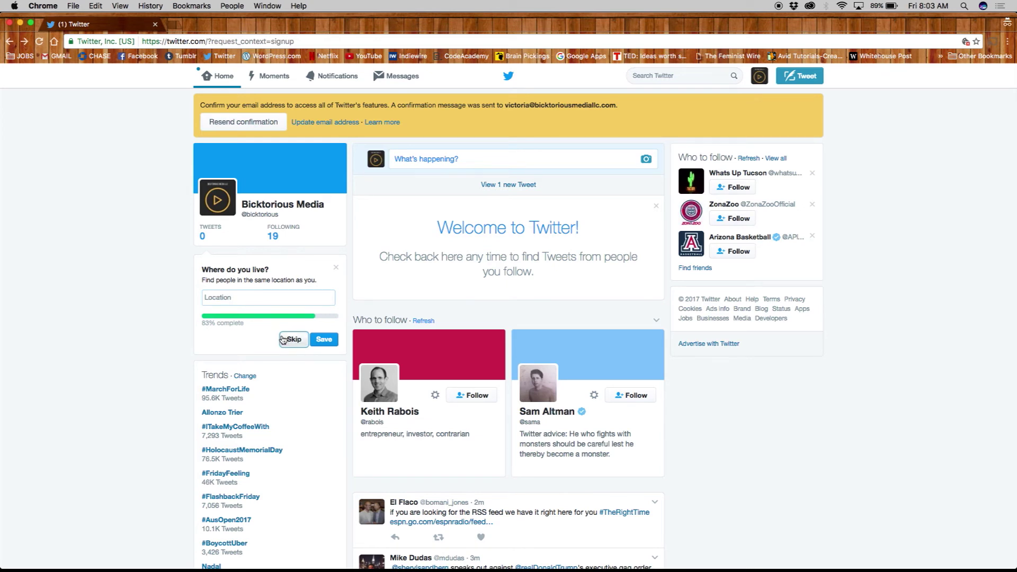
- Set and save Tucson, AZ as the profile location
left_click(267, 300)
left_click(250, 320)
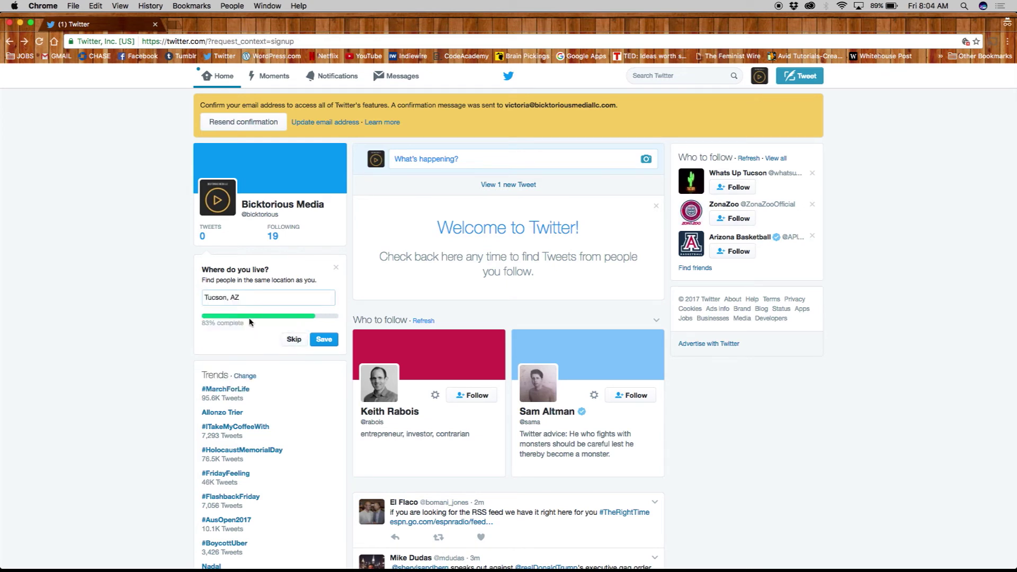
left_click(323, 340)
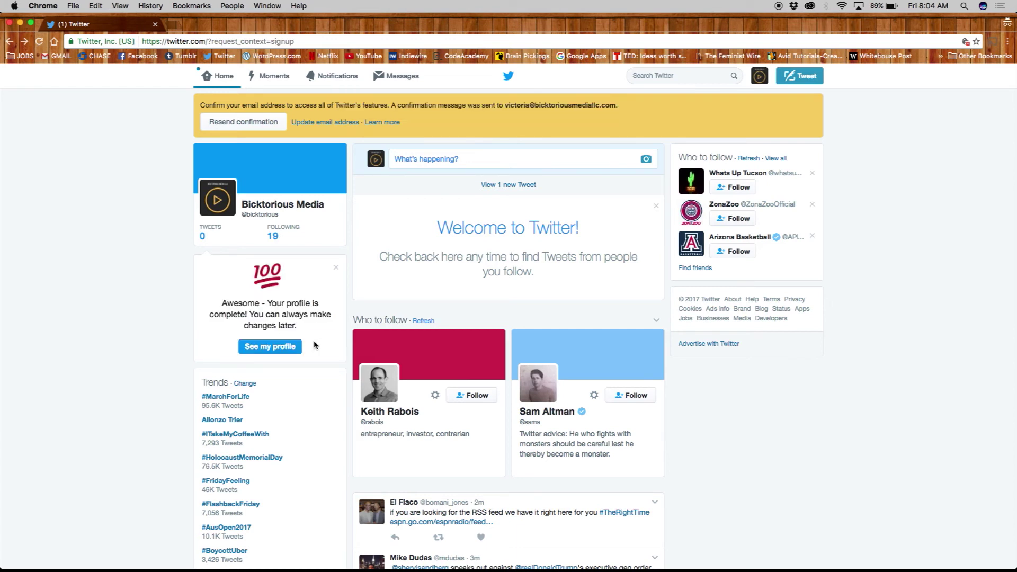
left_click(270, 347)
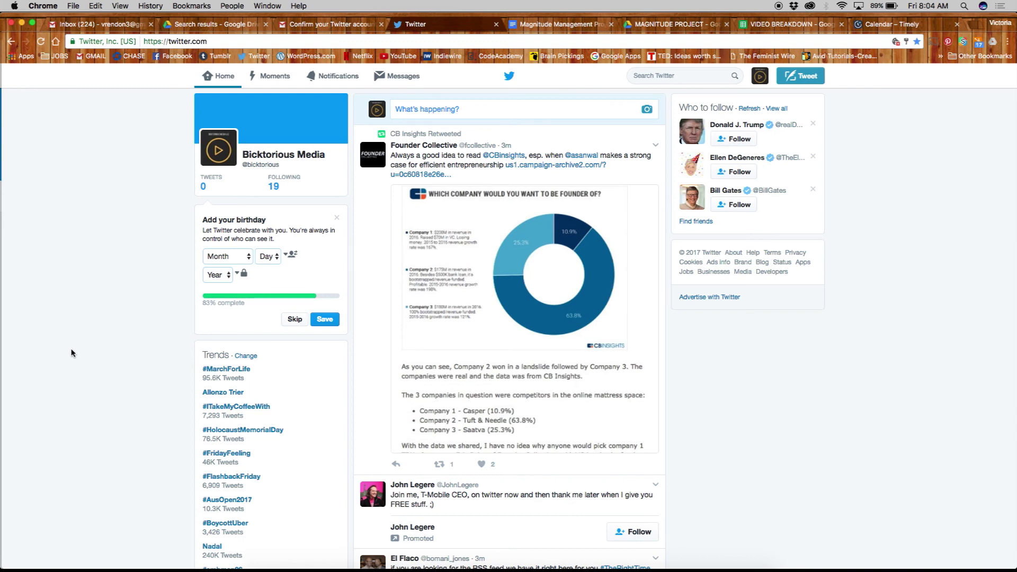
- Skip the birthday prompt again and view the completed Bicktorious Media profile
left_click(290, 320)
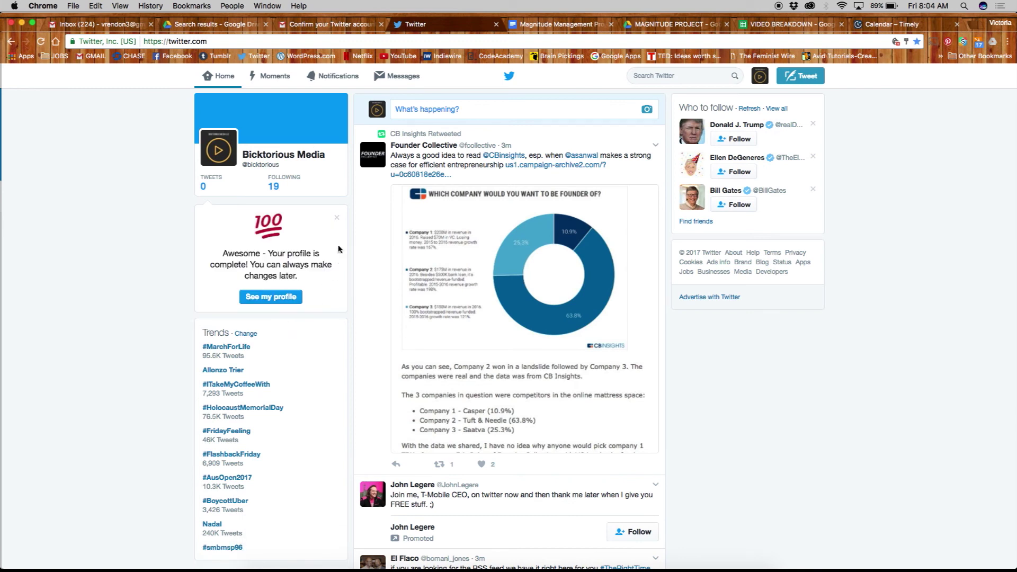
left_click(269, 297)
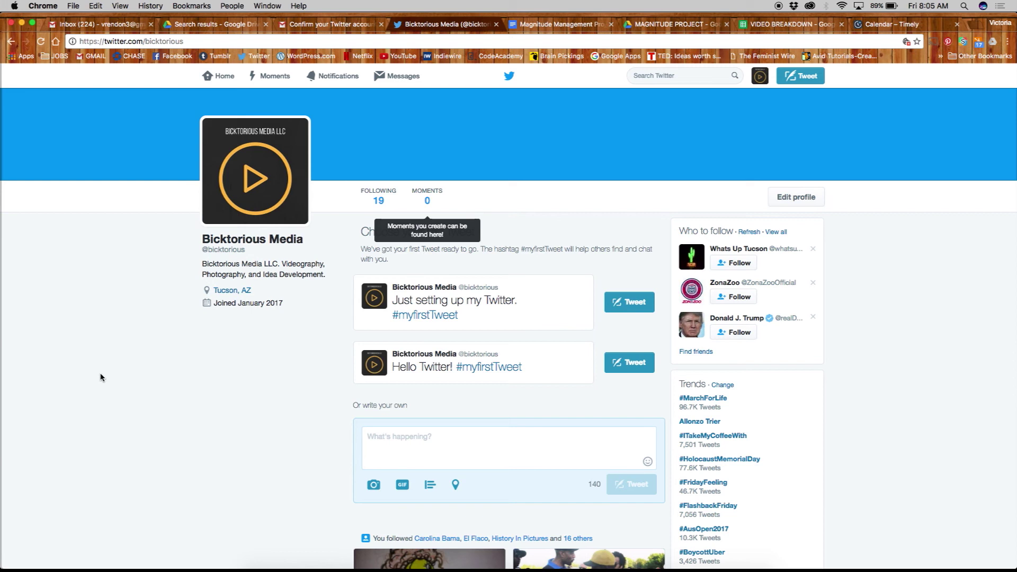
- Upload CoverPicture.png as the profile header, enlarge it slightly and apply it
left_click(784, 199)
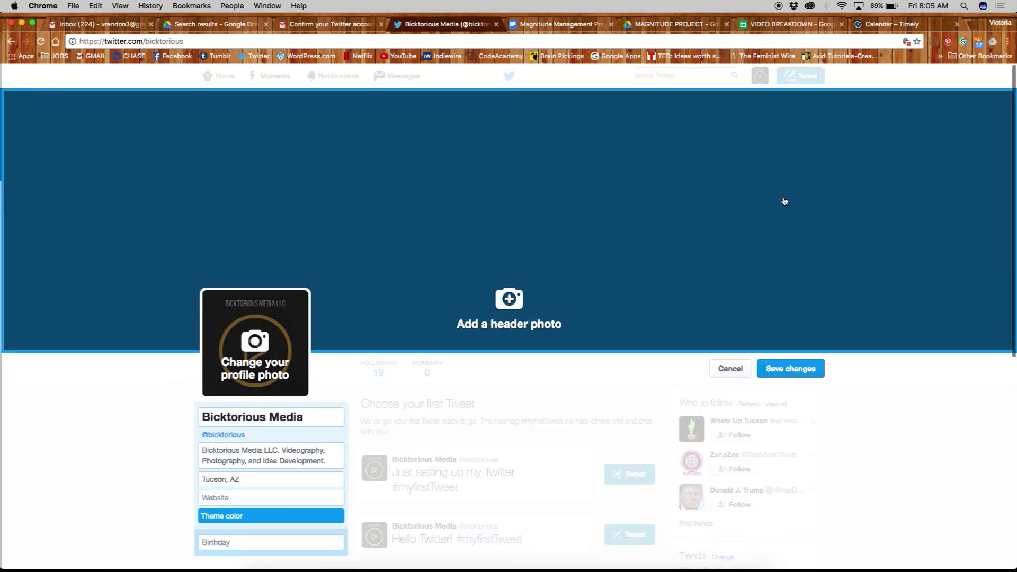
left_click(512, 302)
left_click(511, 326)
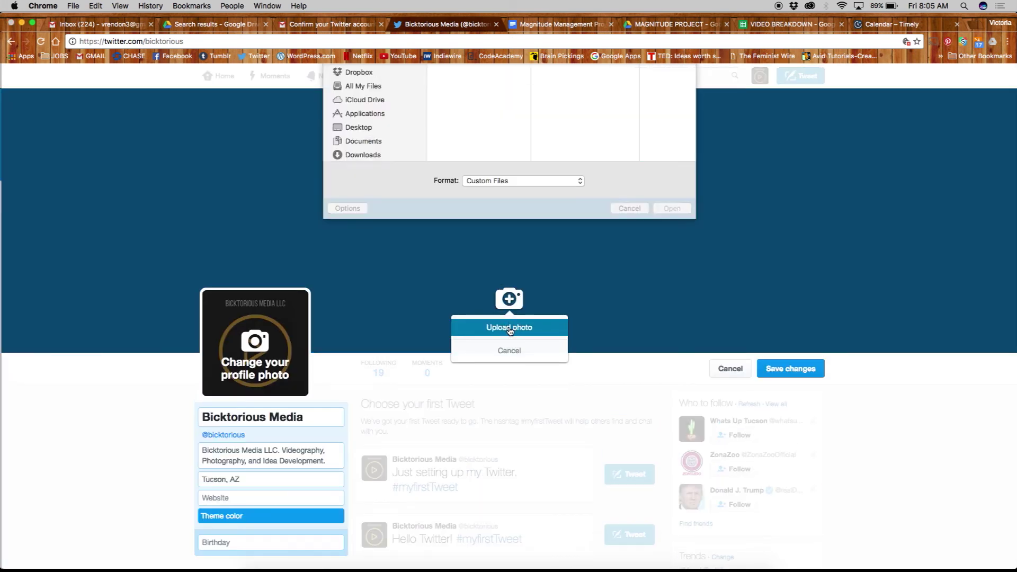
left_click(614, 107)
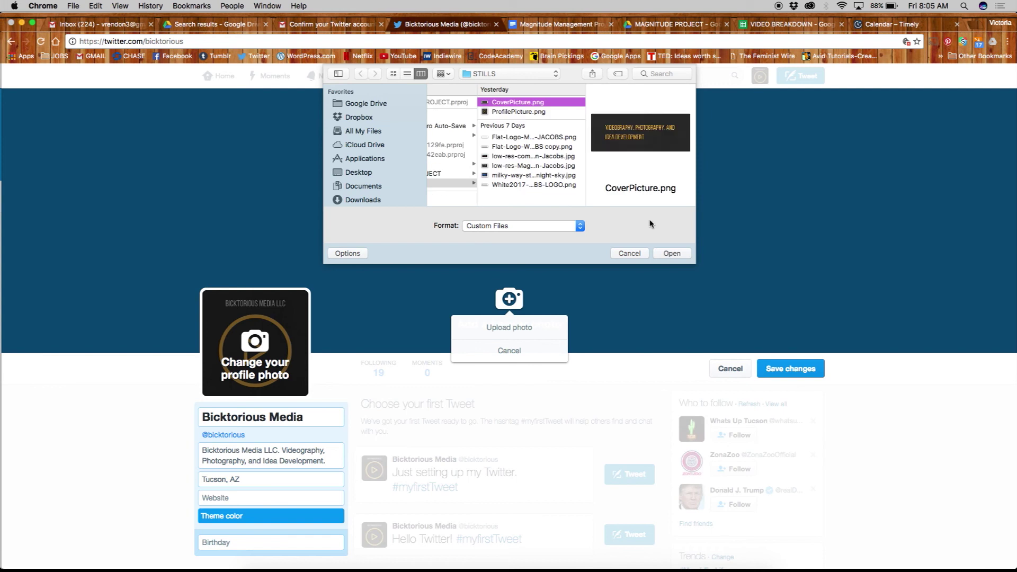
left_click(670, 254)
mouse_move(566, 370)
left_mouse_down()
mouse_move(593, 380)
mouse_move(566, 372)
left_mouse_up()
left_click(805, 370)
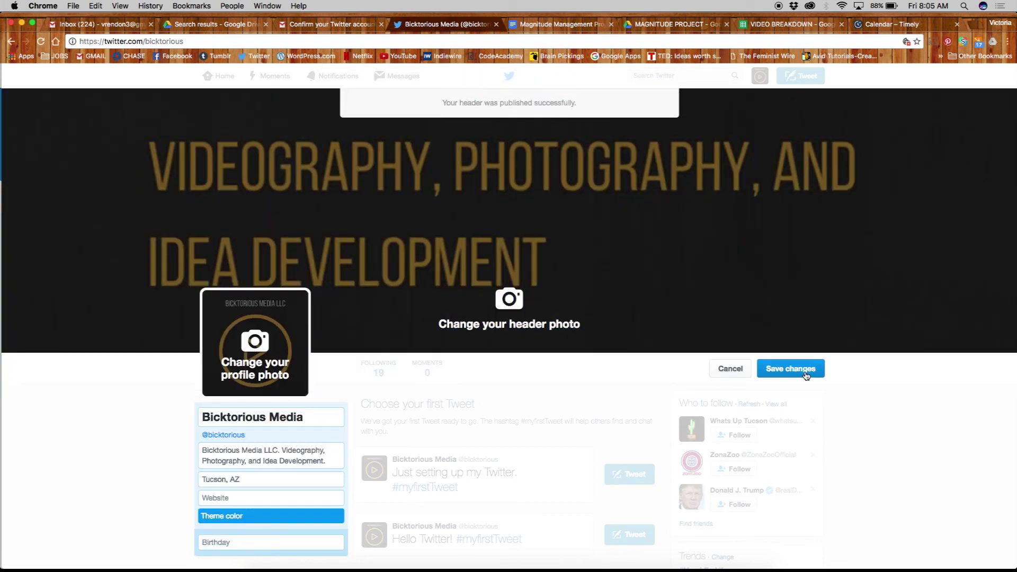
- Enter bicktoriousmediallc.com as the website, change the theme colour to gold, and save
left_click(280, 498)
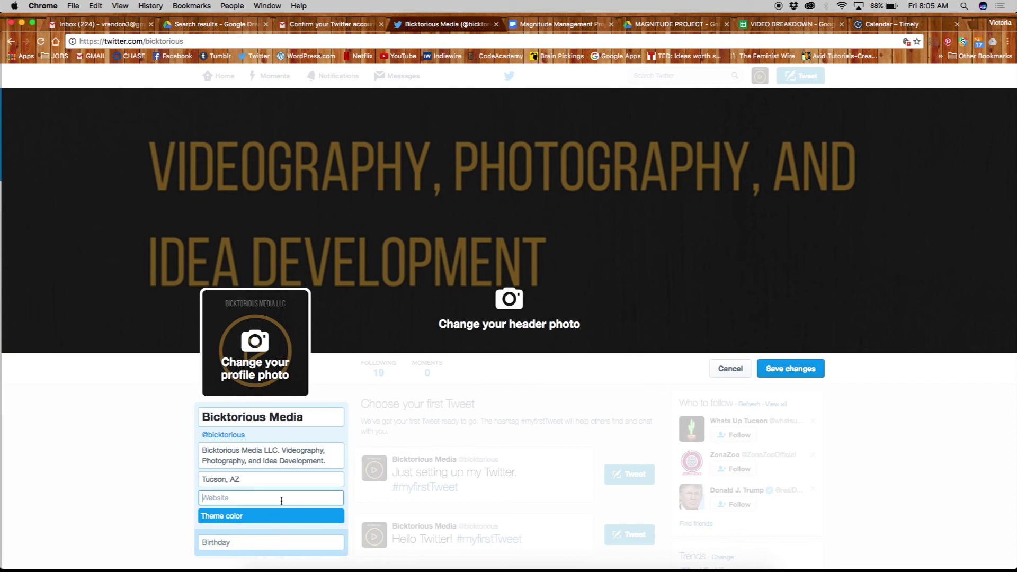
scroll(280, 501, "down", 1)
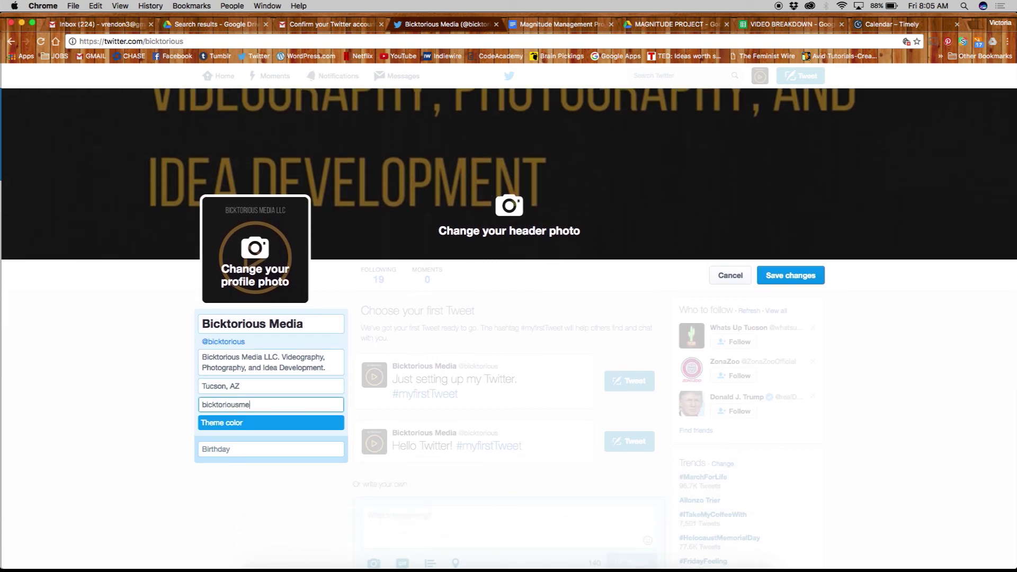
left_click(262, 426)
left_click(233, 450)
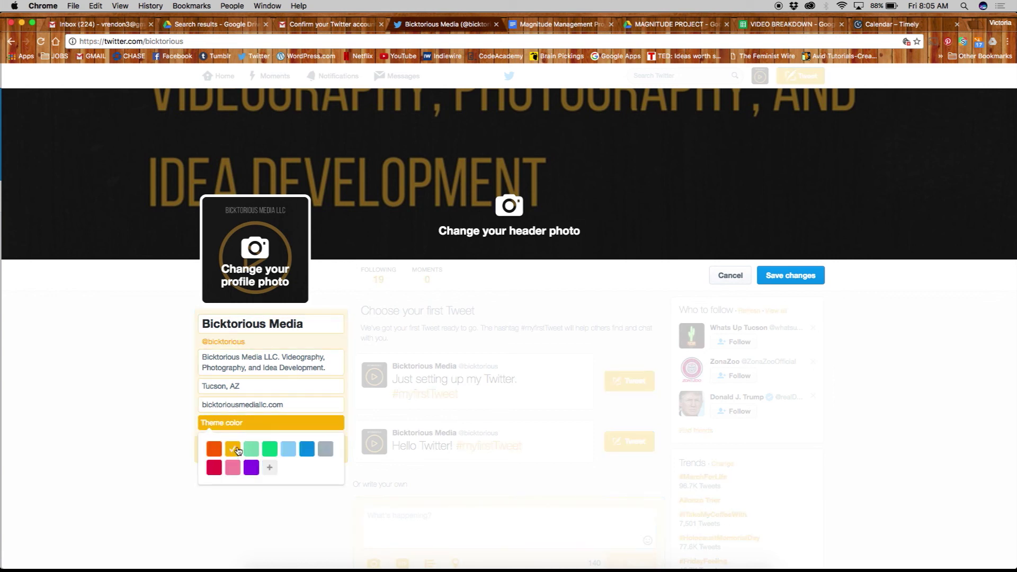
left_click(790, 275)
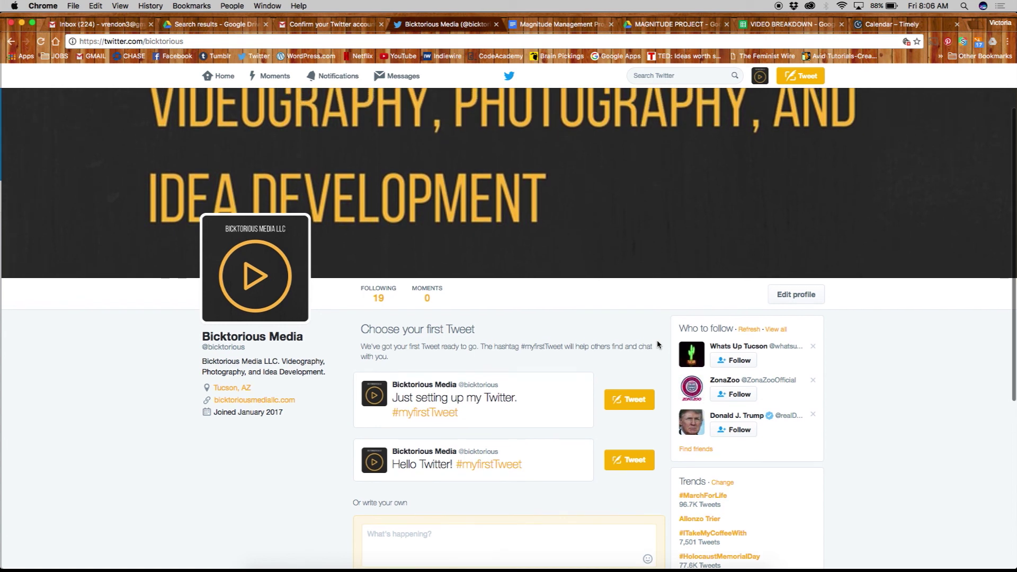
scroll(657, 344, "down", 3)
scroll(657, 344, "up", 4)
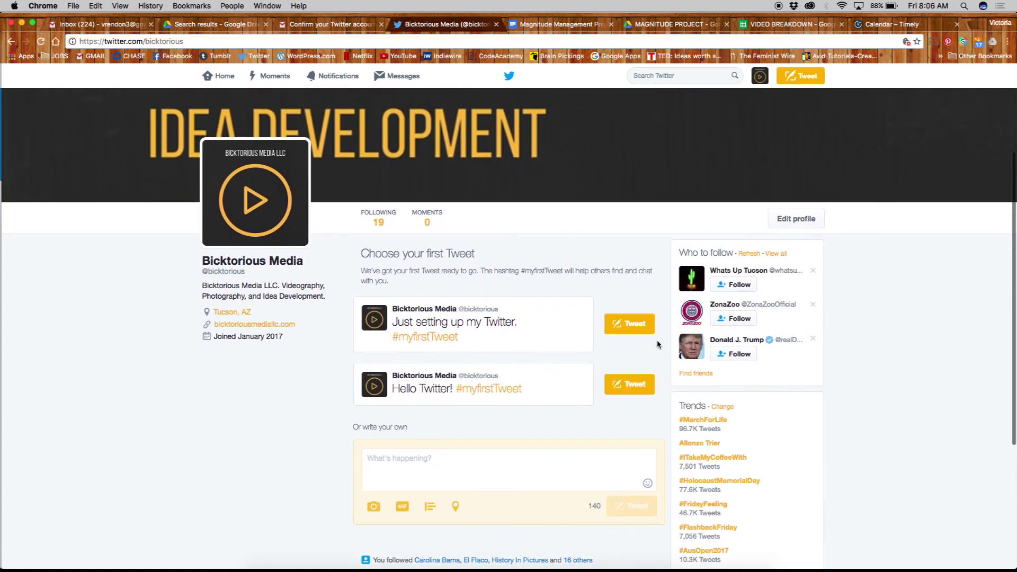
scroll(657, 350, "up", 1)
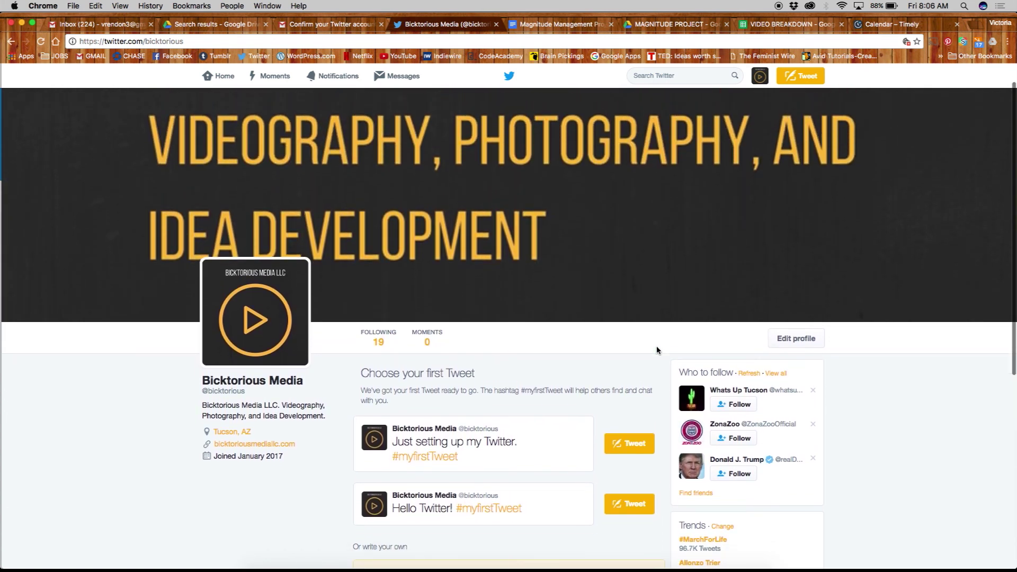